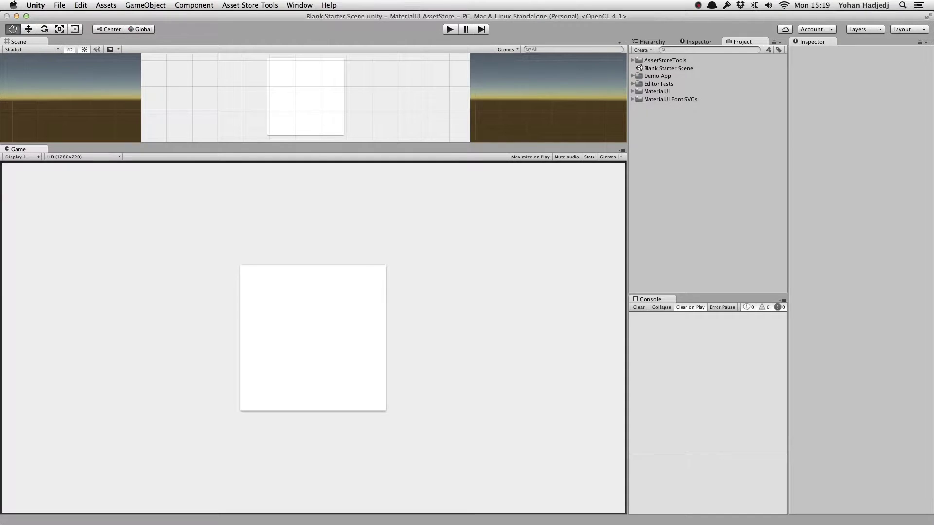
left_click(145, 5)
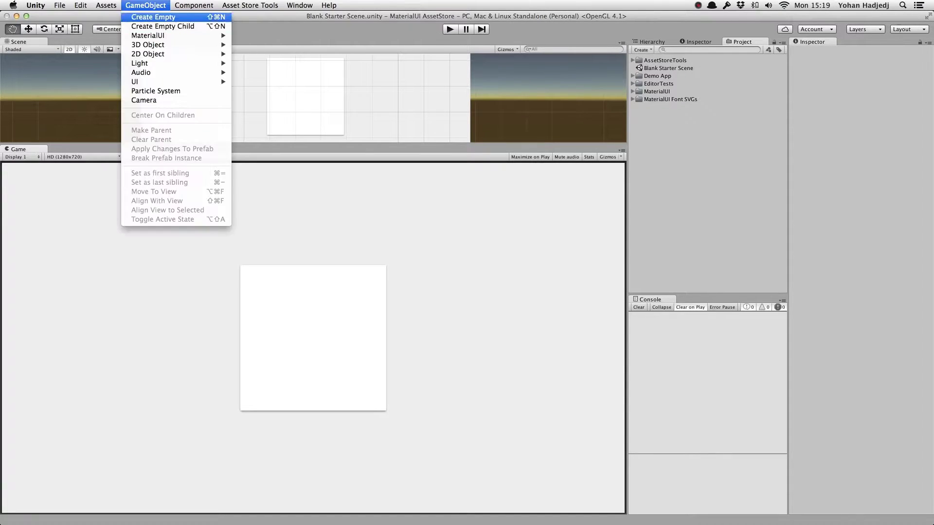
mouse_move(148, 35)
mouse_move(263, 82)
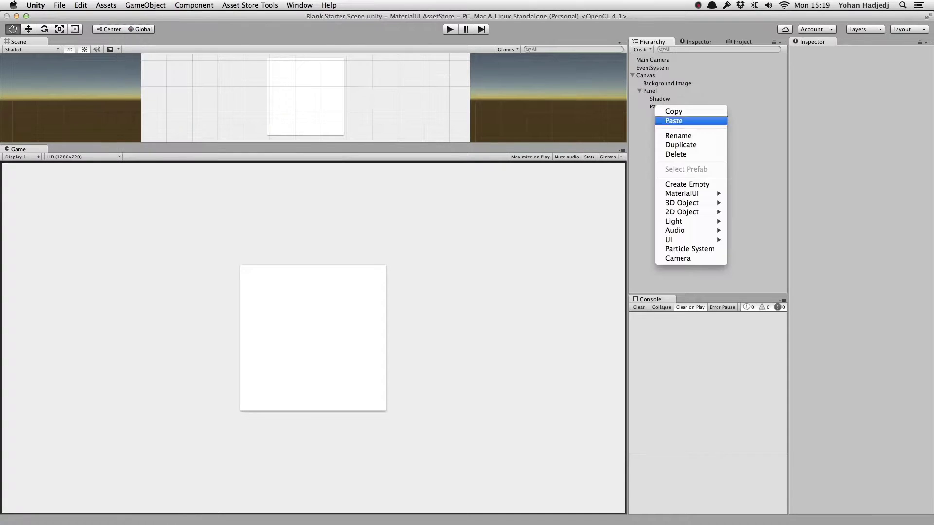
Add a raised MaterialUI text button as a child of PanelLayer
mouse_move(685, 193)
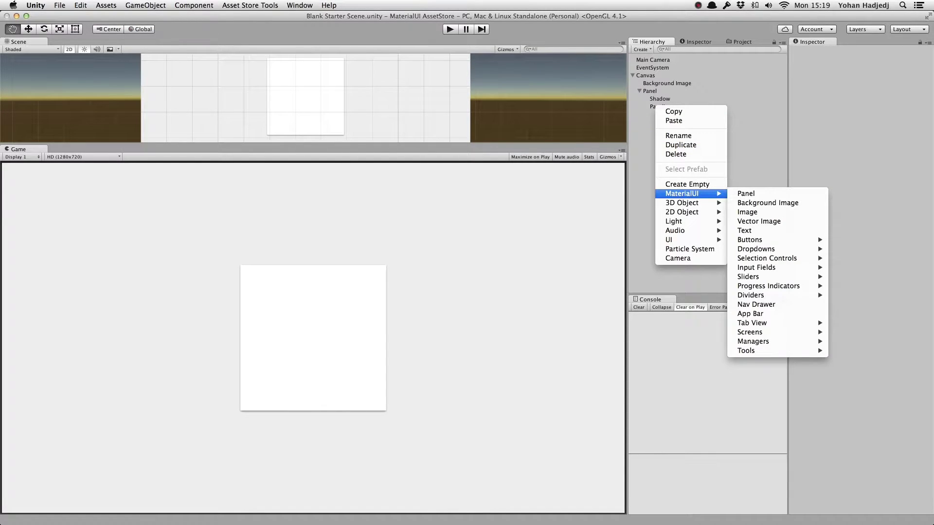
mouse_move(750, 239)
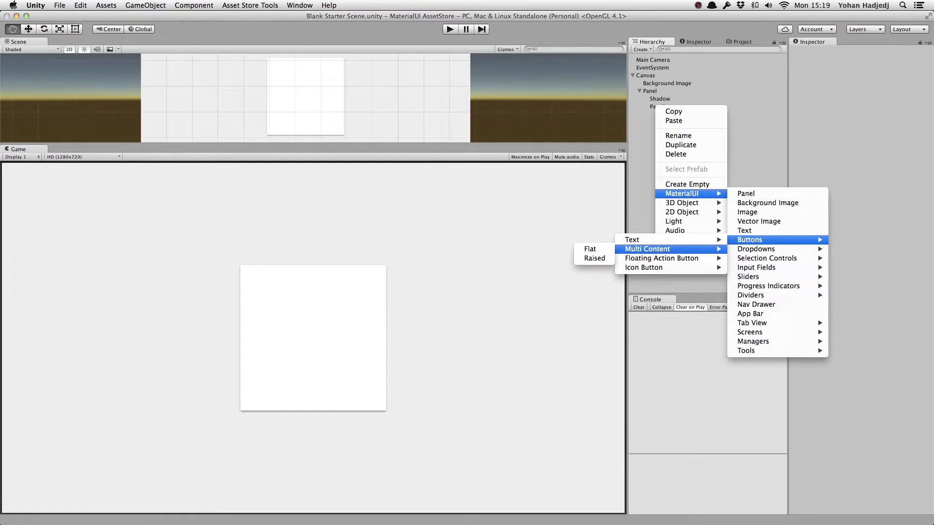
mouse_move(661, 259)
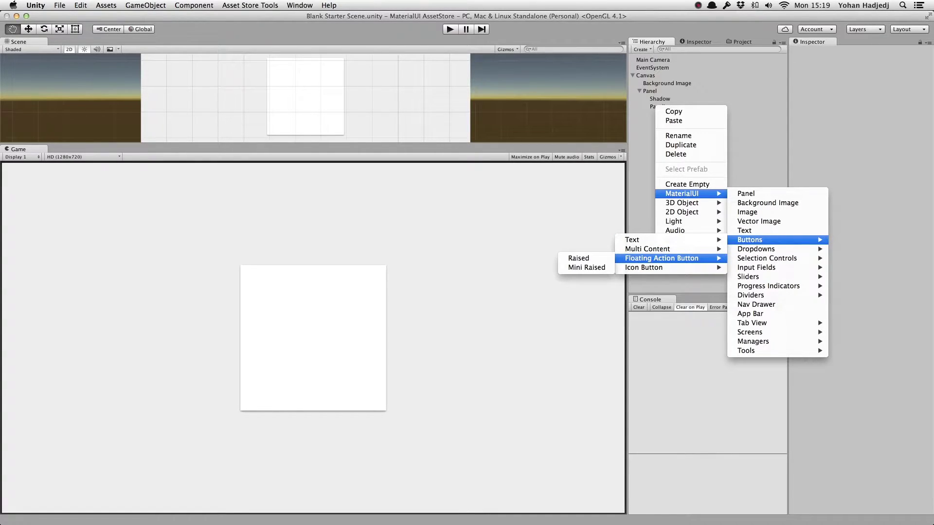
mouse_move(632, 240)
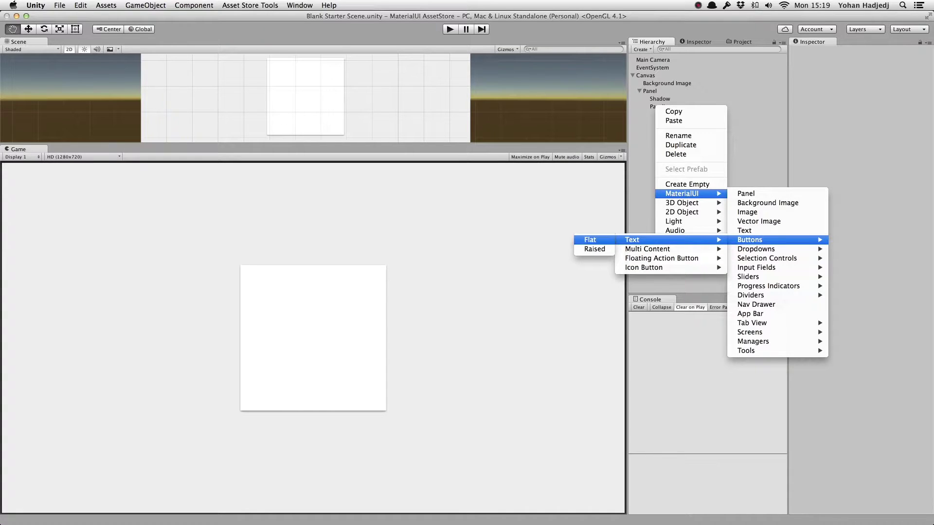
left_click(595, 249)
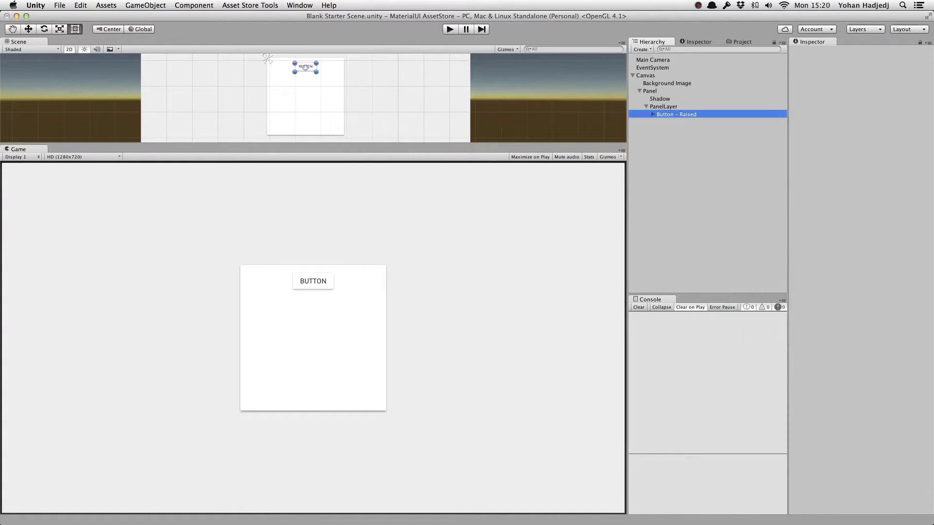
Run the scene and test the raised button's ripple in the game view several times
key("super+p")
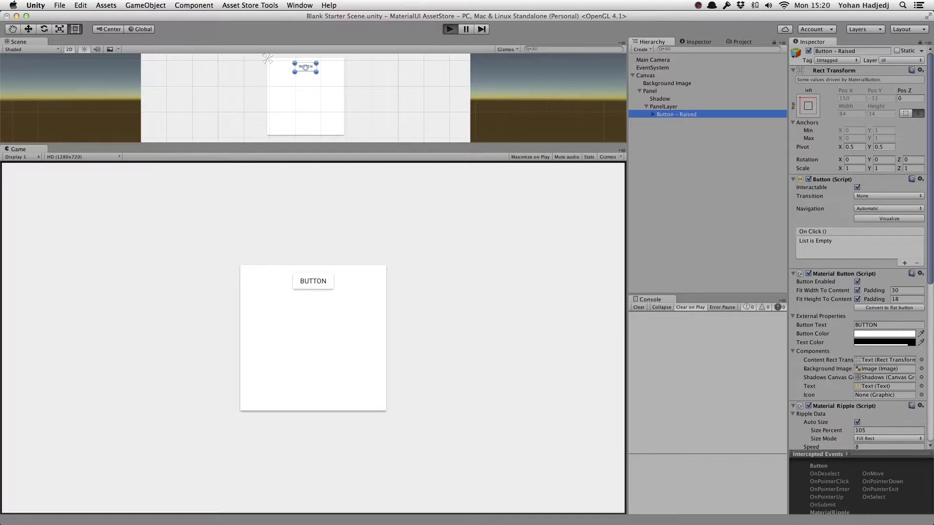
left_click(316, 281)
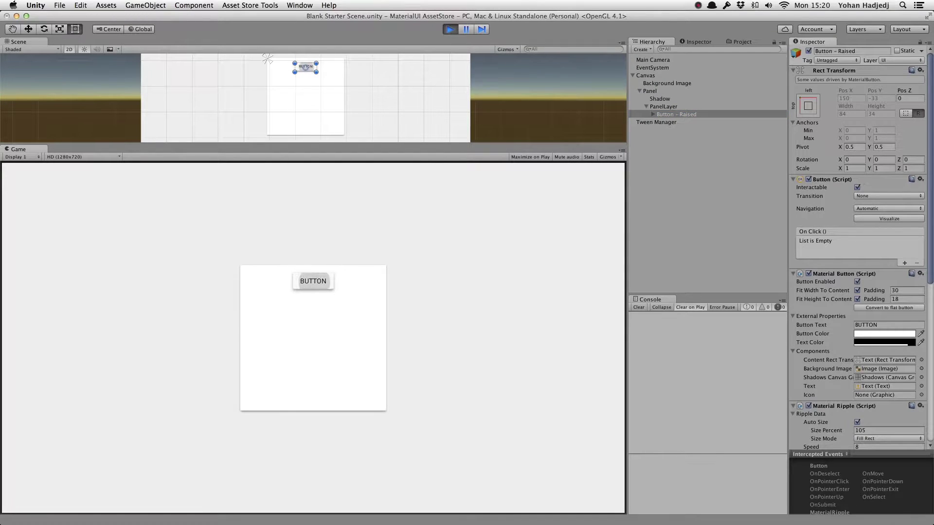
left_click(311, 281)
left_click(313, 281)
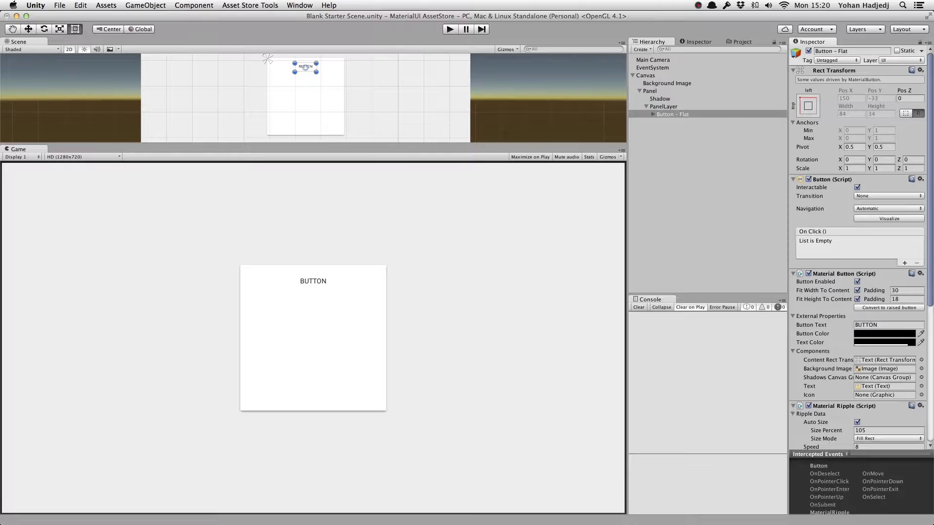
Add a raised MaterialUI multi content button as a child of PanelLayer
right_click(658, 106)
mouse_move(685, 194)
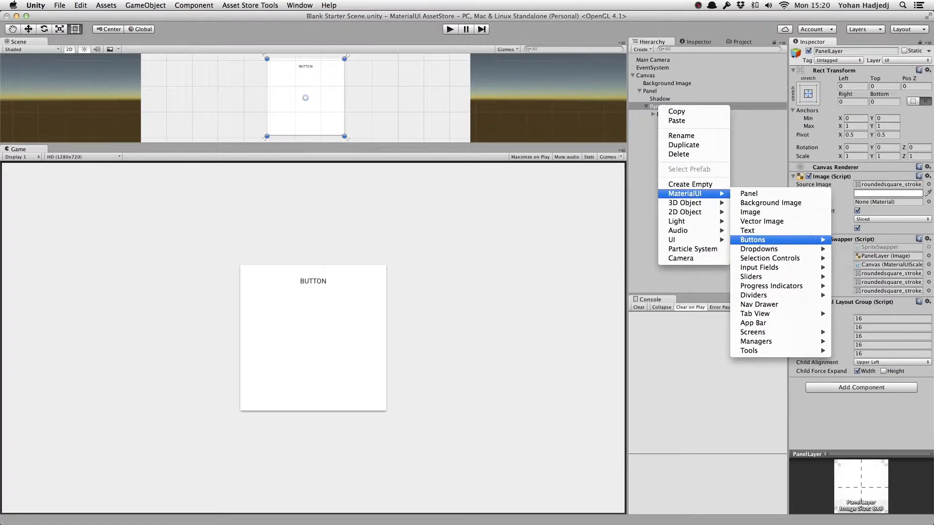
mouse_move(752, 240)
mouse_move(651, 248)
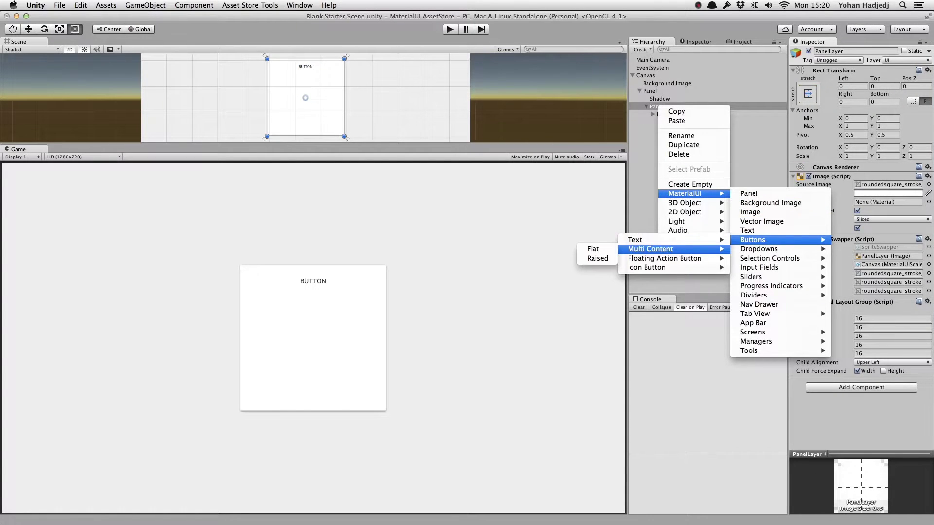
left_click(597, 259)
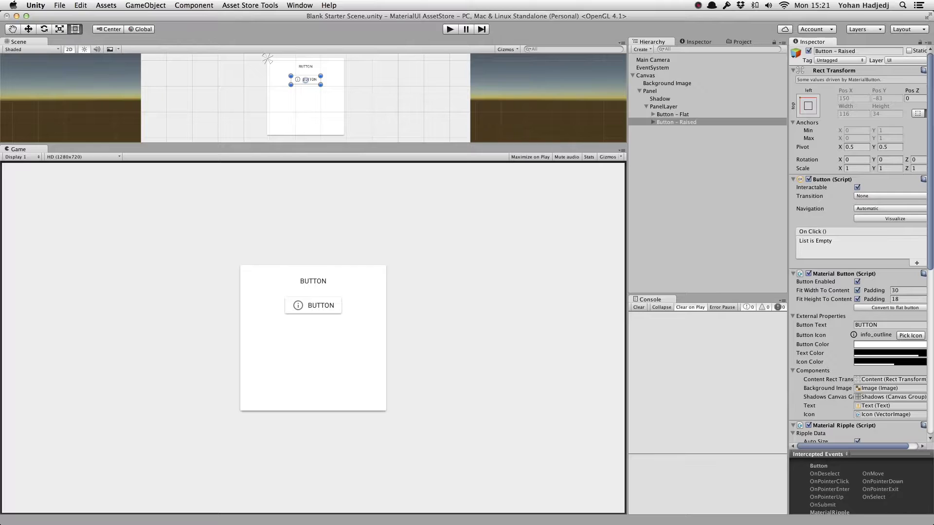
Add a raised MaterialUI floating action button as a child of PanelLayer
right_click(663, 106)
mouse_move(696, 191)
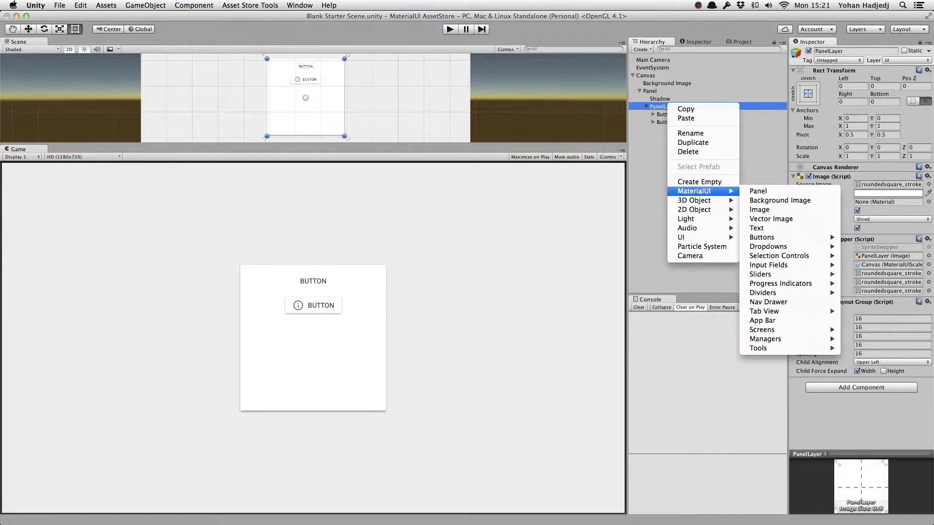
mouse_move(761, 238)
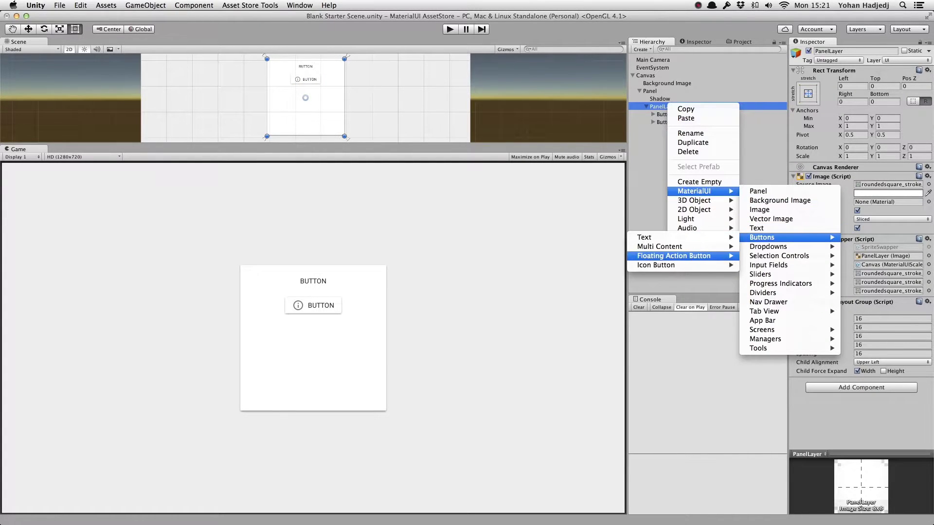
mouse_move(681, 256)
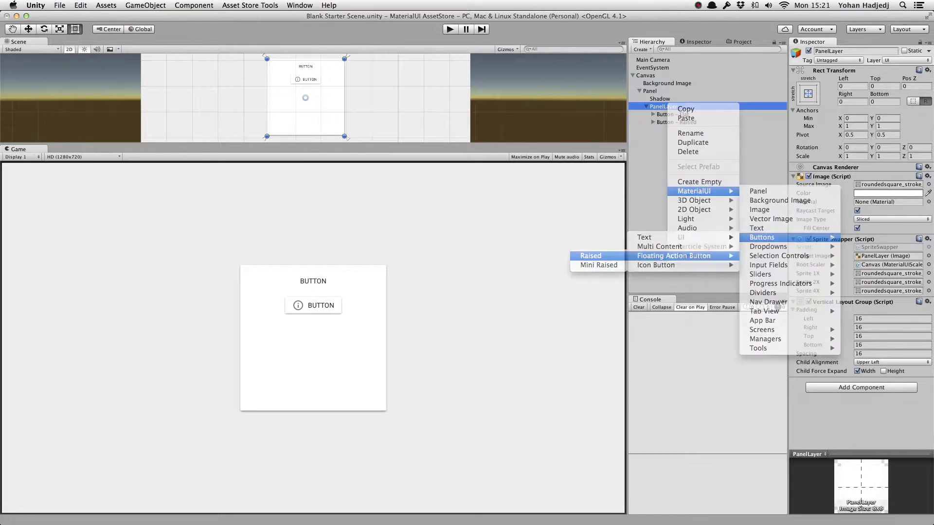
left_click(590, 256)
Add a mini raised MaterialUI floating action button under PanelLayer, below the full-size one
right_click(666, 129)
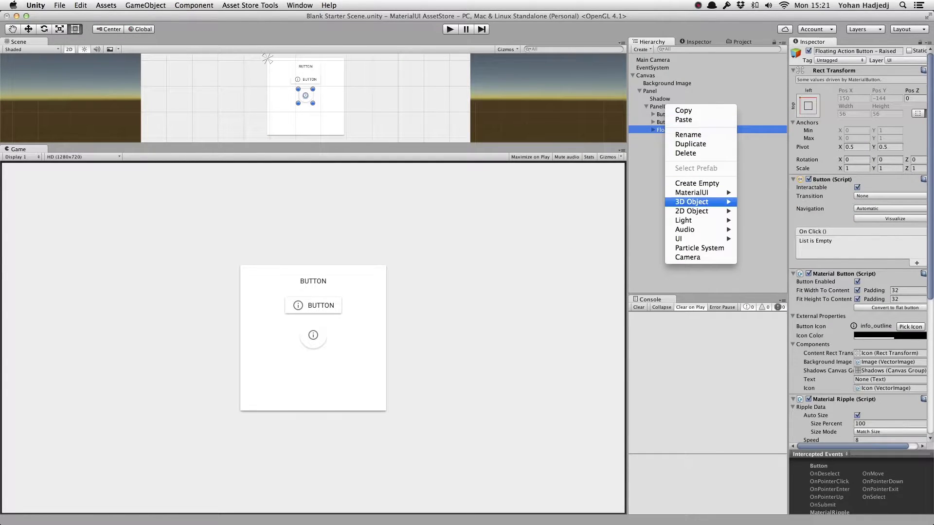
mouse_move(690, 192)
mouse_move(758, 239)
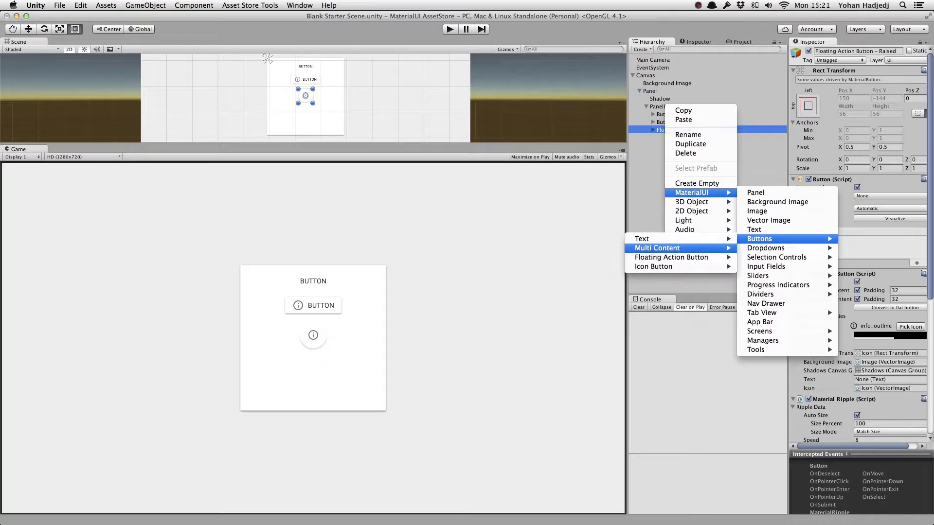
mouse_move(671, 257)
left_click(596, 266)
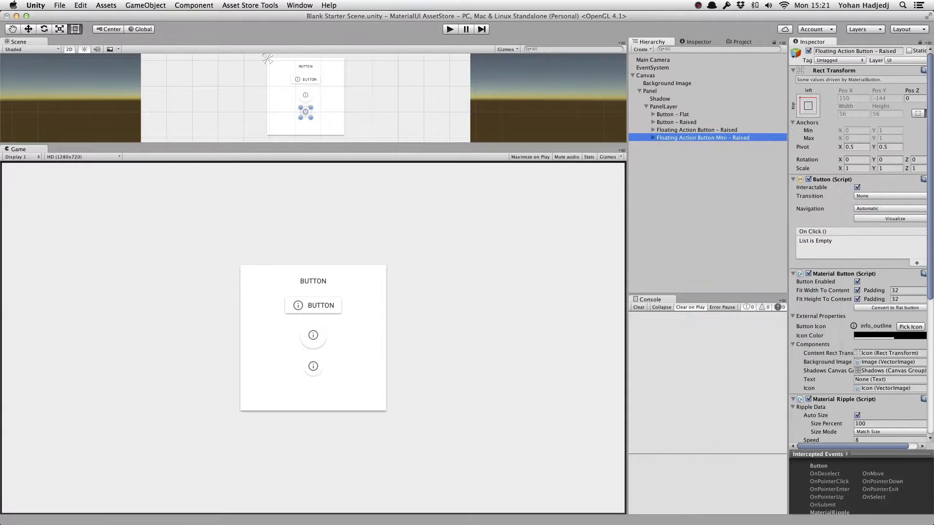
Add a mini flat MaterialUI icon button as a child of PanelLayer
right_click(663, 105)
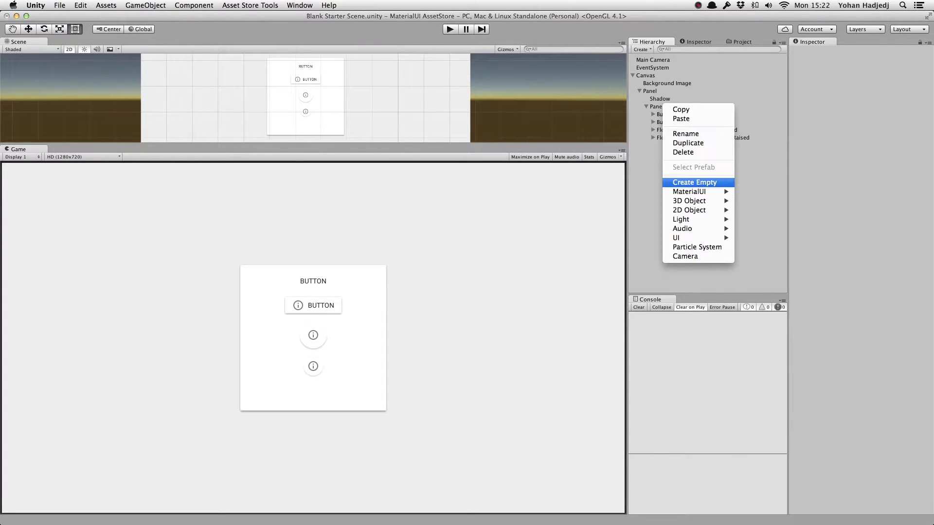
mouse_move(690, 191)
mouse_move(757, 238)
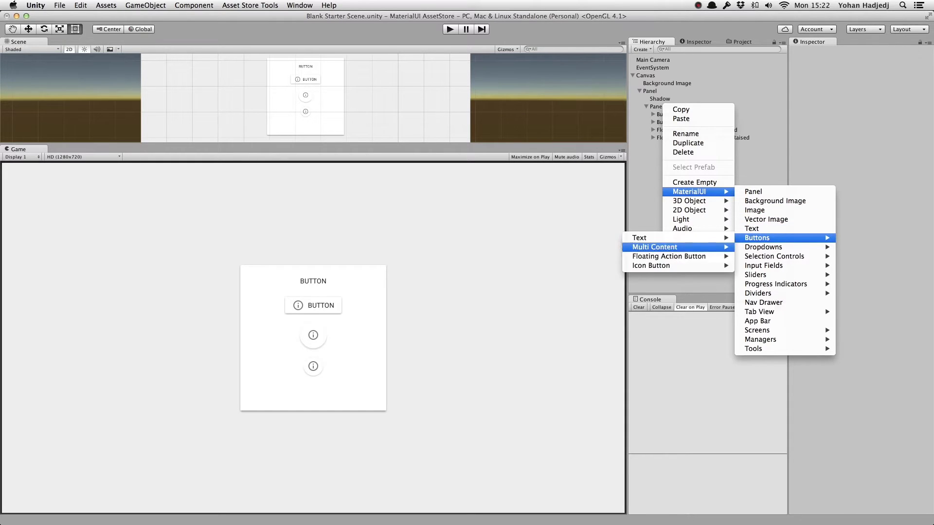
mouse_move(650, 266)
left_click(596, 275)
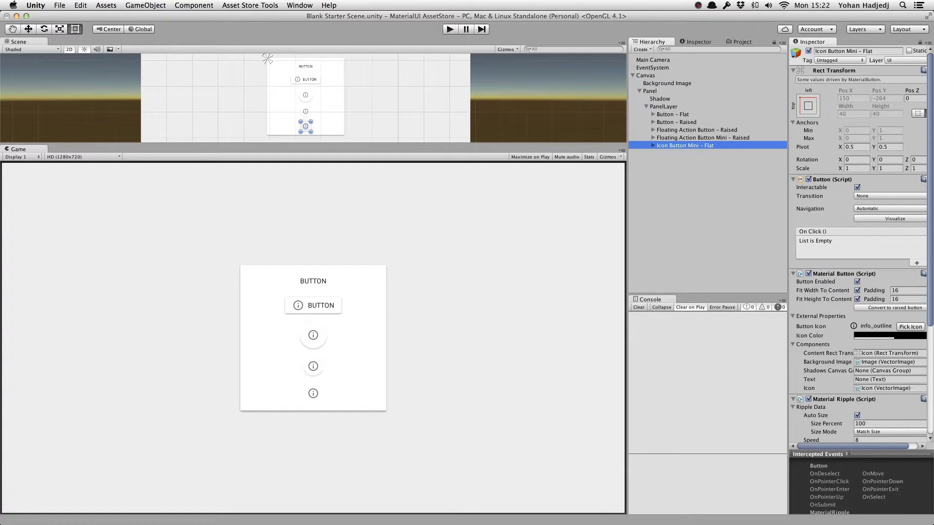
Convert the mini icon button to raised and back to flat, twice
left_click(894, 307)
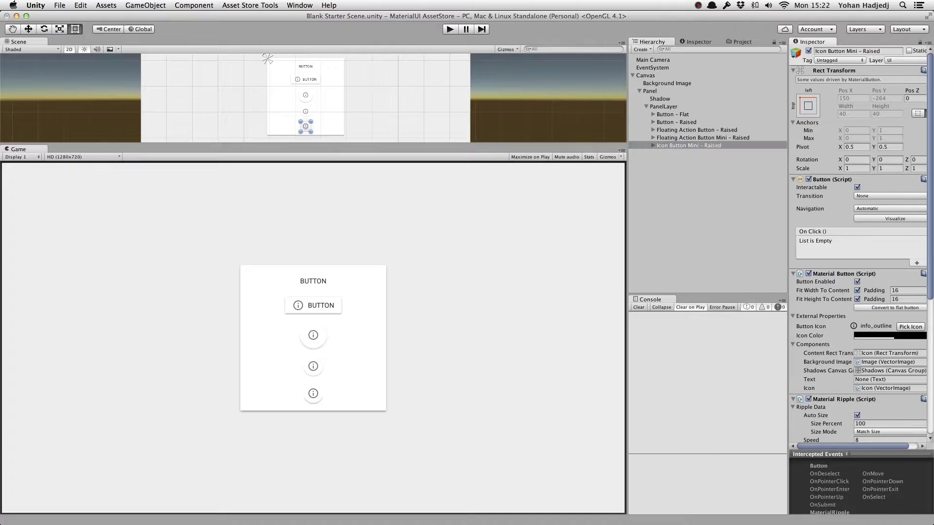
left_click(894, 307)
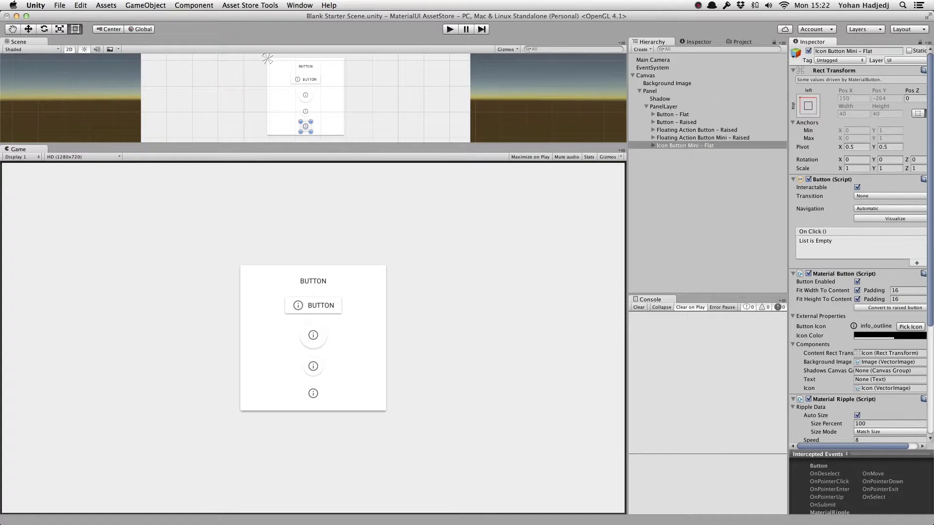
left_click(895, 307)
left_click(895, 308)
Set the button color of the flat text button to the Red 500 preset
left_click(673, 115)
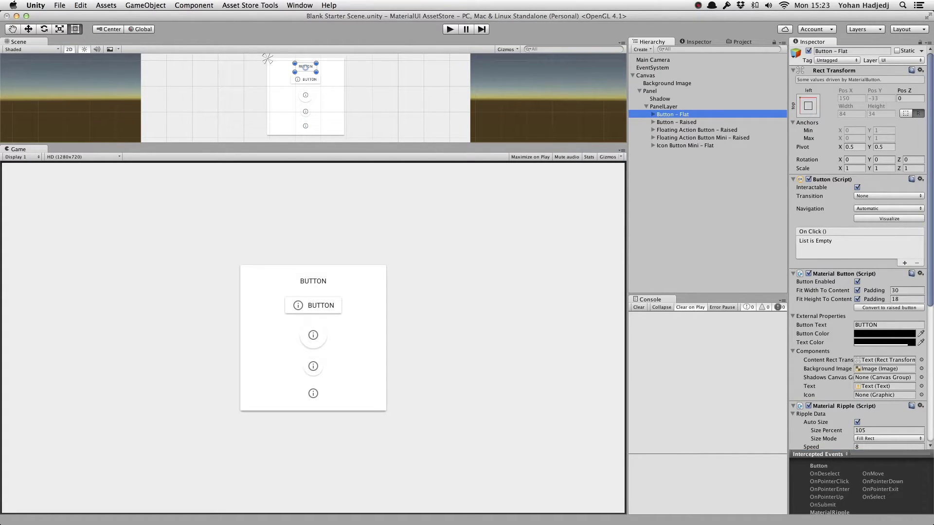
scroll(858, 244, "down", 3)
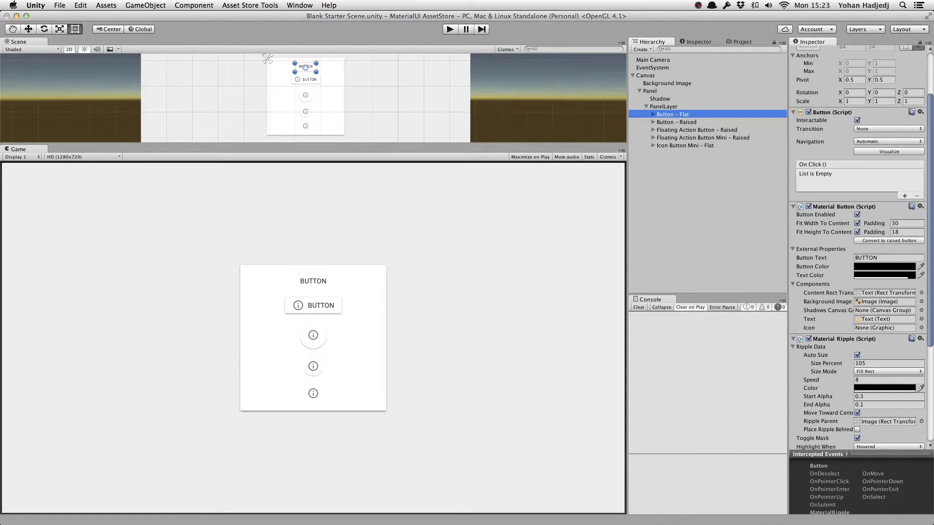
left_click(884, 267)
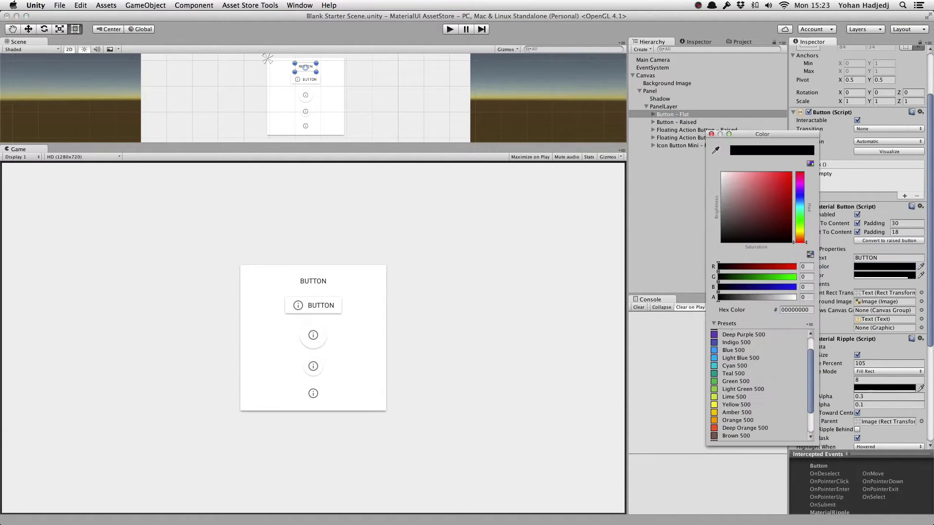
scroll(758, 384, "up", 2)
left_click(732, 333)
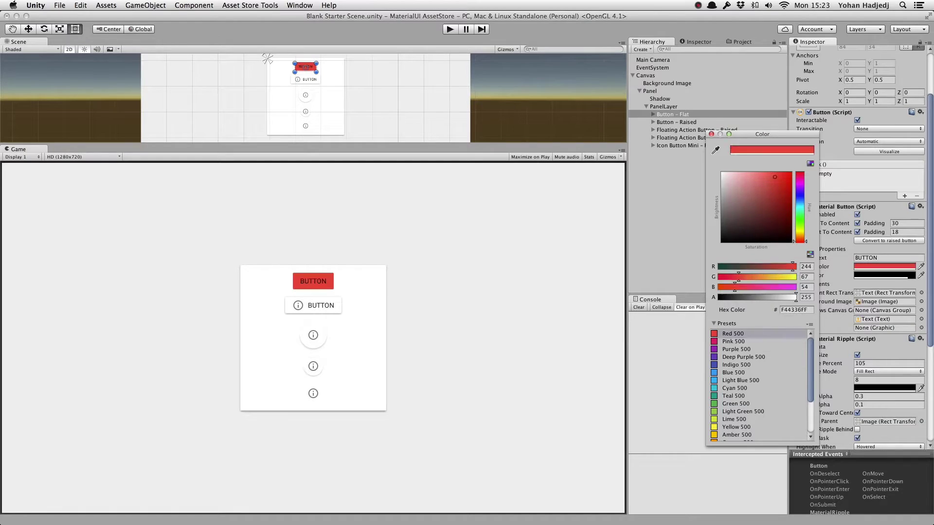
left_click(710, 134)
Set the flat text button's text color to white (FFFFFFDE) and its text to HELLO WORLD
left_click(882, 276)
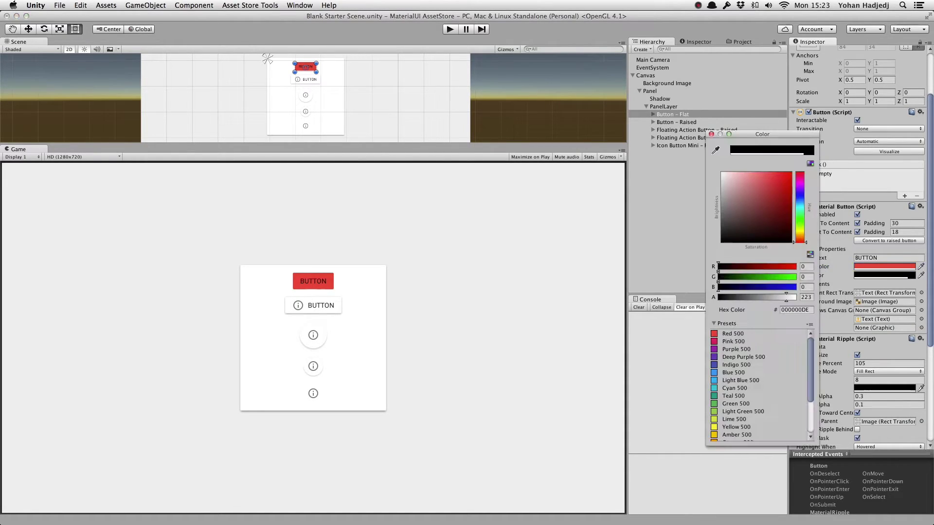
left_click_drag(724, 176, 720, 171)
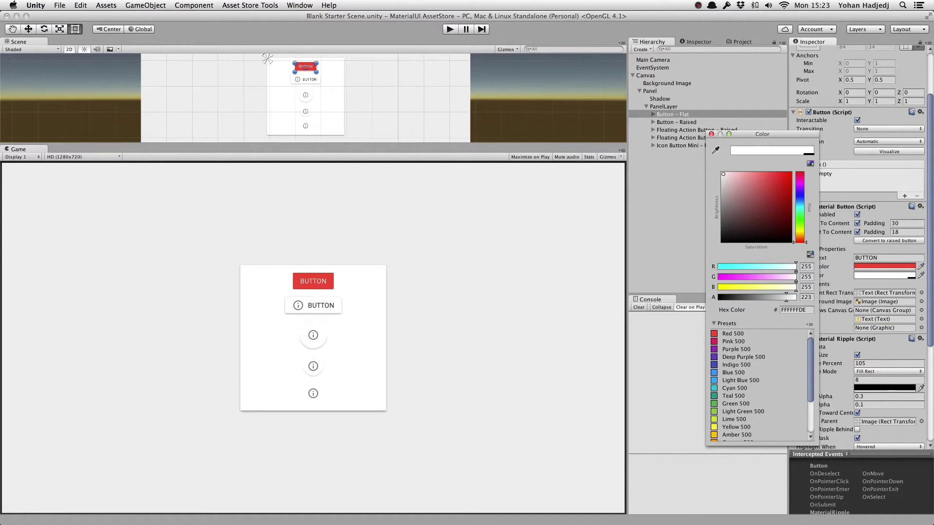
left_click(886, 258)
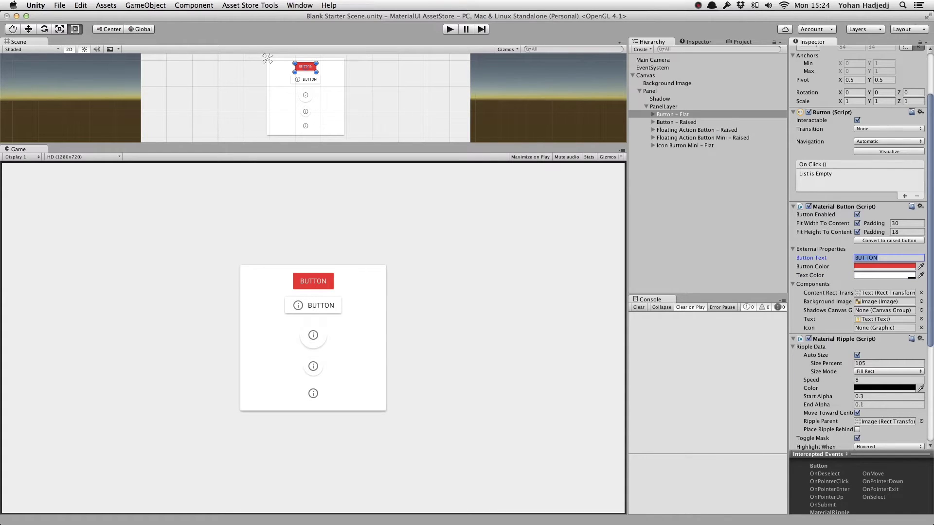
type("HELLO WOR")
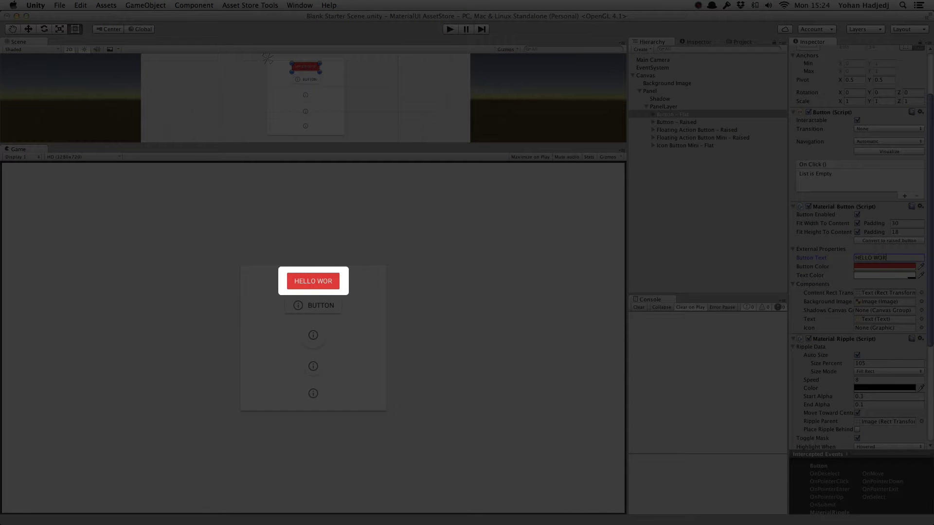
type("LD")
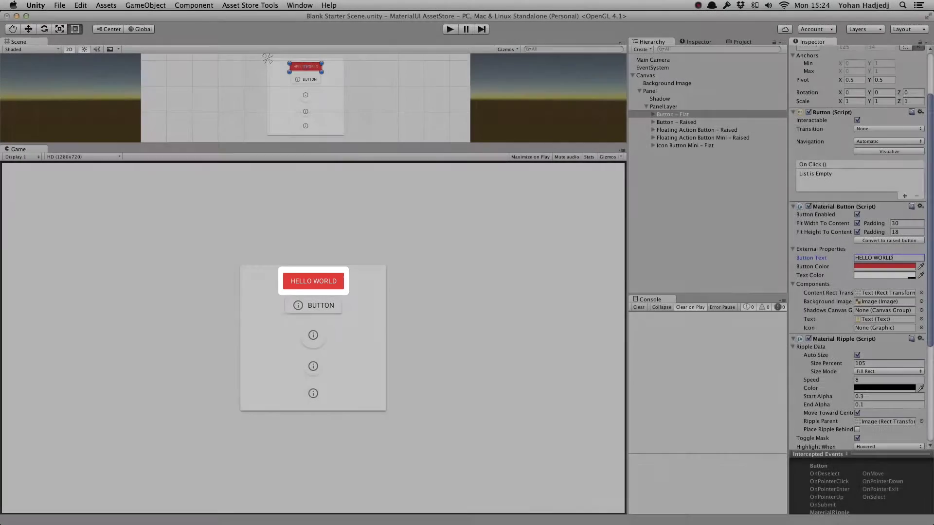
Set the icon color of the raised mini floating action button to the Blue 500 preset
left_click(703, 137)
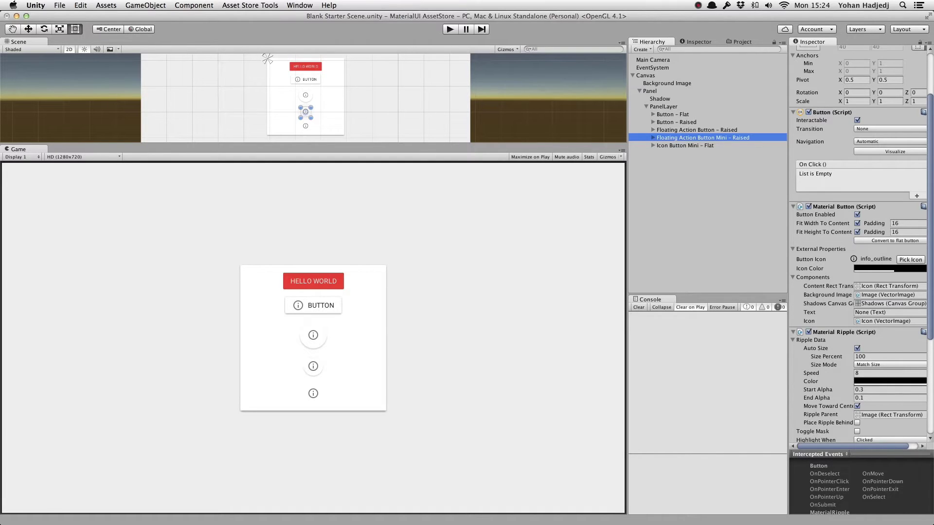
left_click(890, 269)
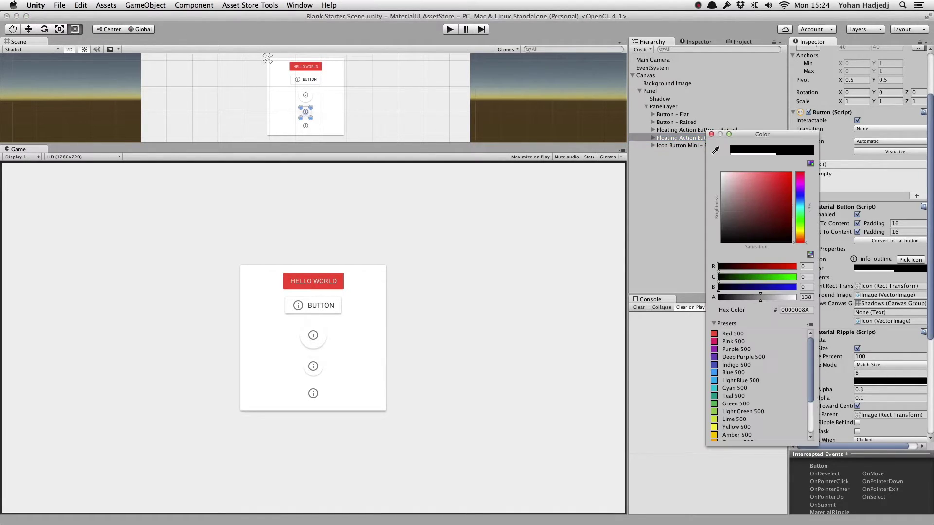
left_click(736, 372)
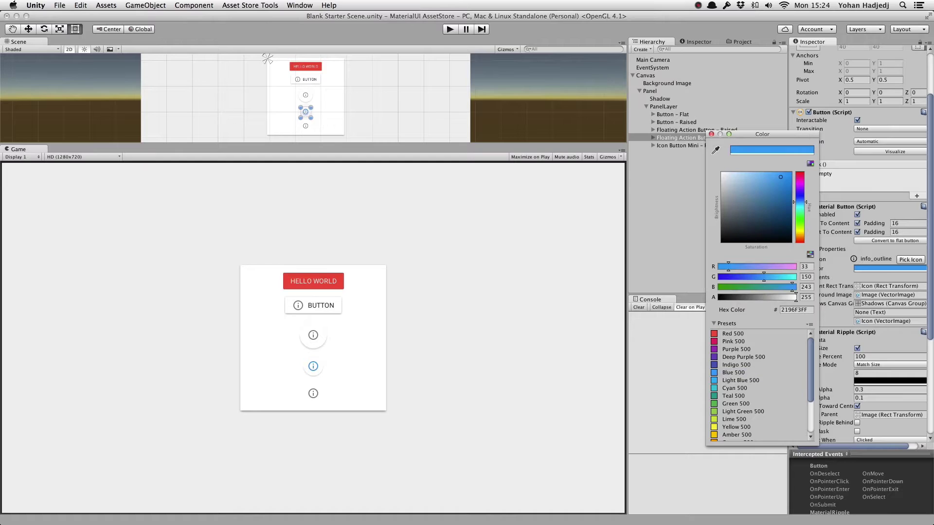
left_click(711, 134)
Replace the raised mini floating action button's icon with cloud_upload from the Material Design Icons pack
left_click(909, 260)
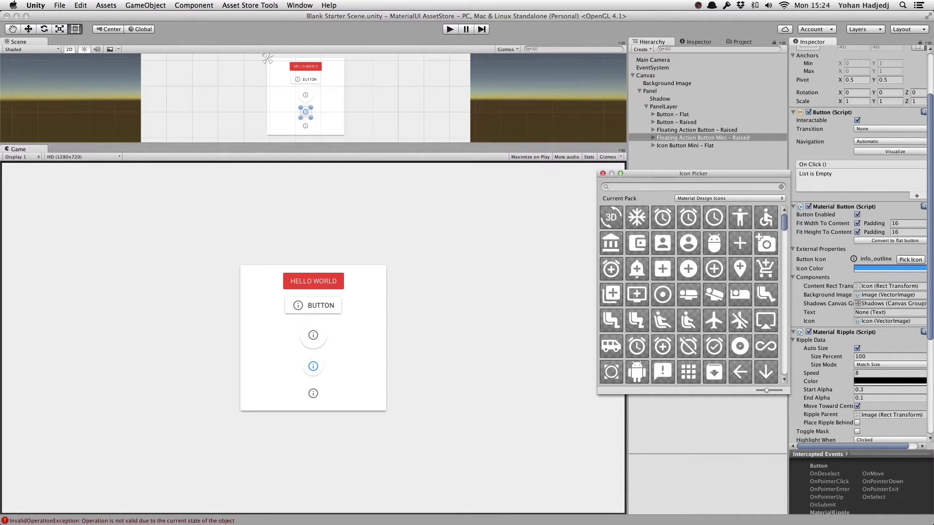
scroll(689, 295, "down", 1)
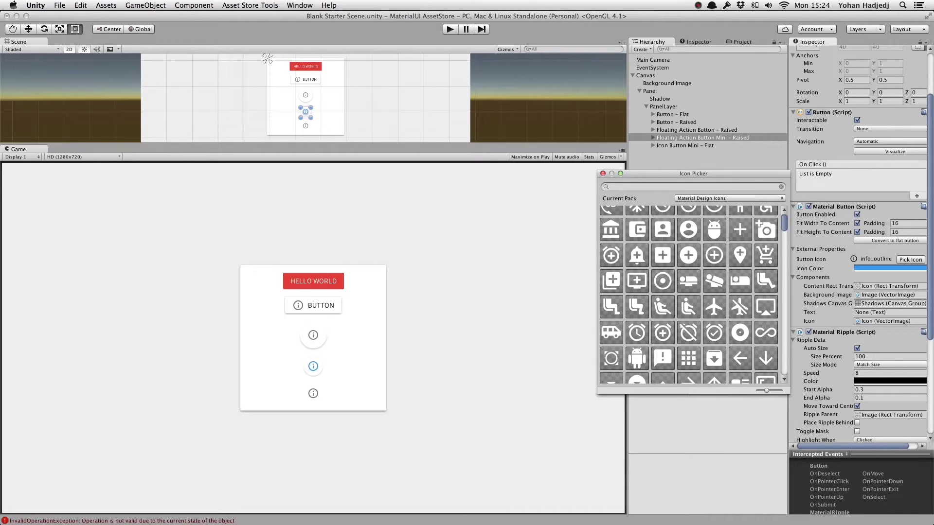
scroll(688, 263, "down", 15)
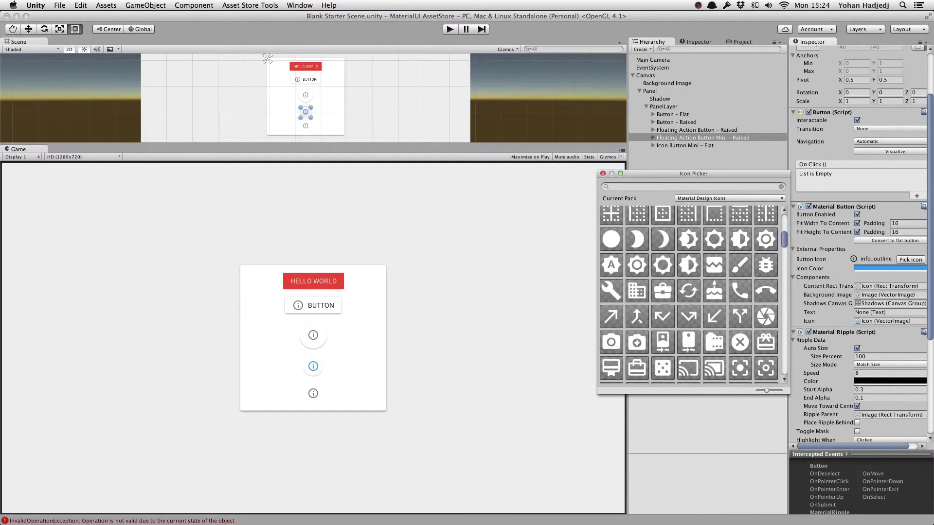
left_click(688, 245)
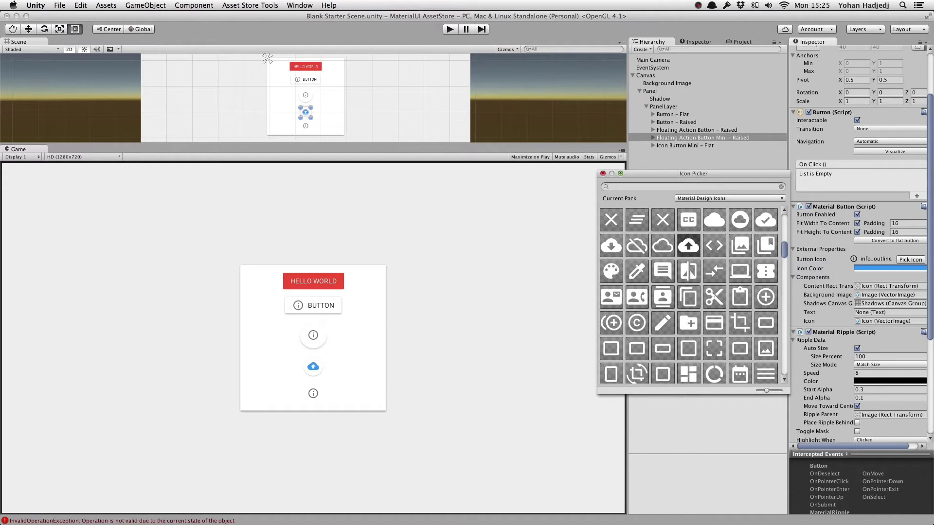
left_click(603, 173)
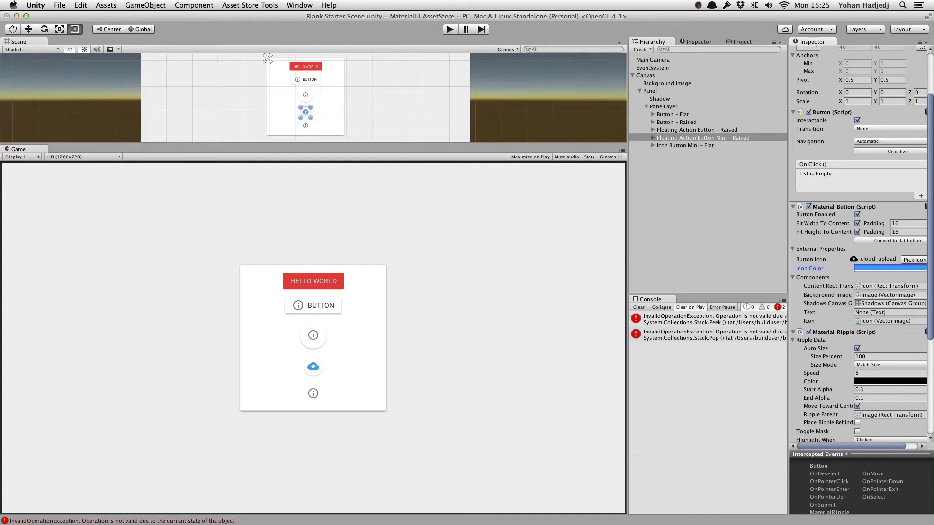
Disable and re-enable the raised mini floating action button twice
left_click(857, 214)
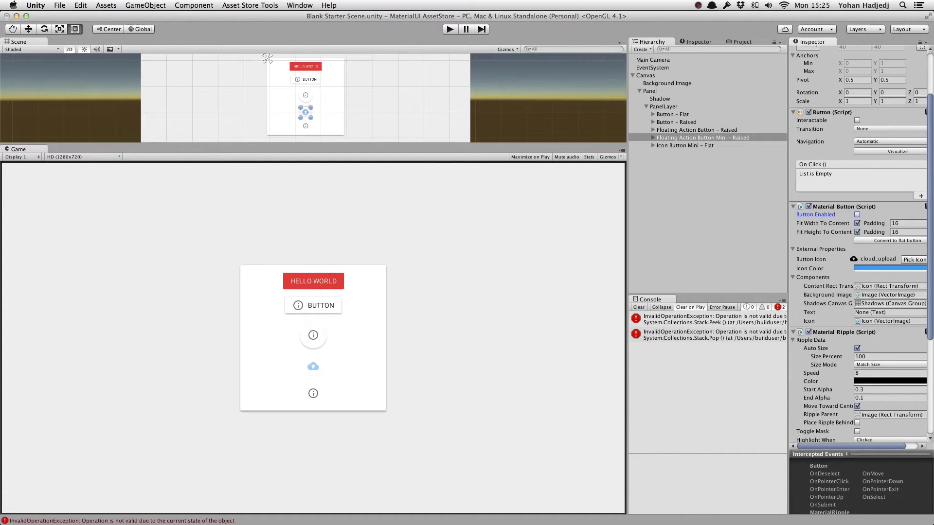
left_click(857, 214)
left_click(857, 215)
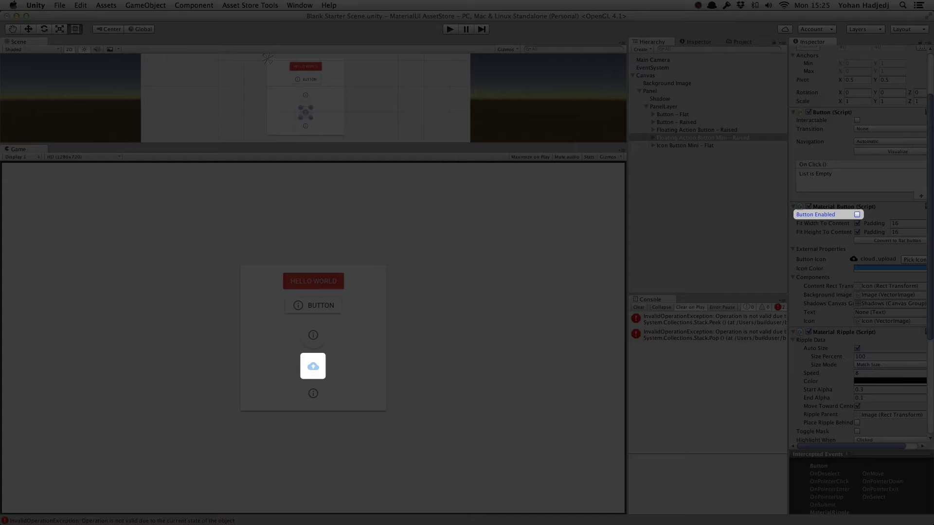
left_click(857, 215)
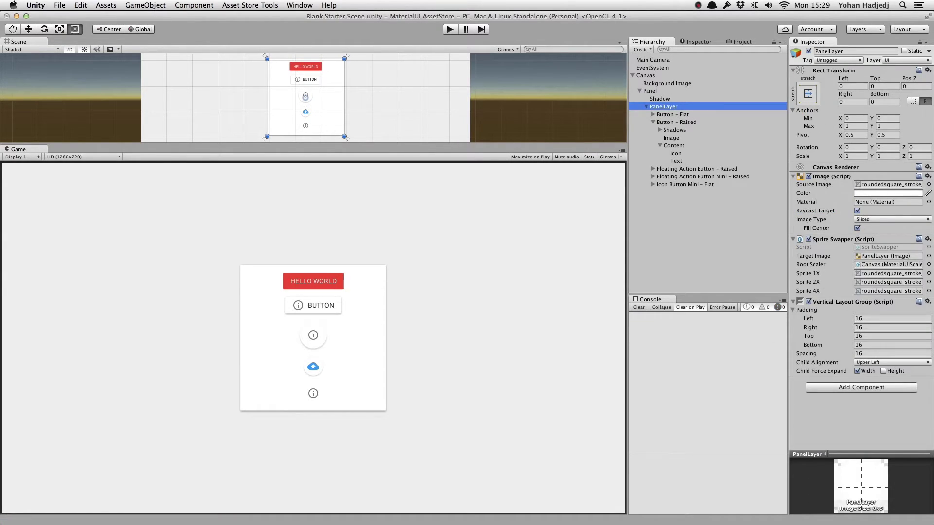
Move the Text object above Icon inside the raised button's Content so the label comes before the icon
left_click_drag(676, 161, 681, 149)
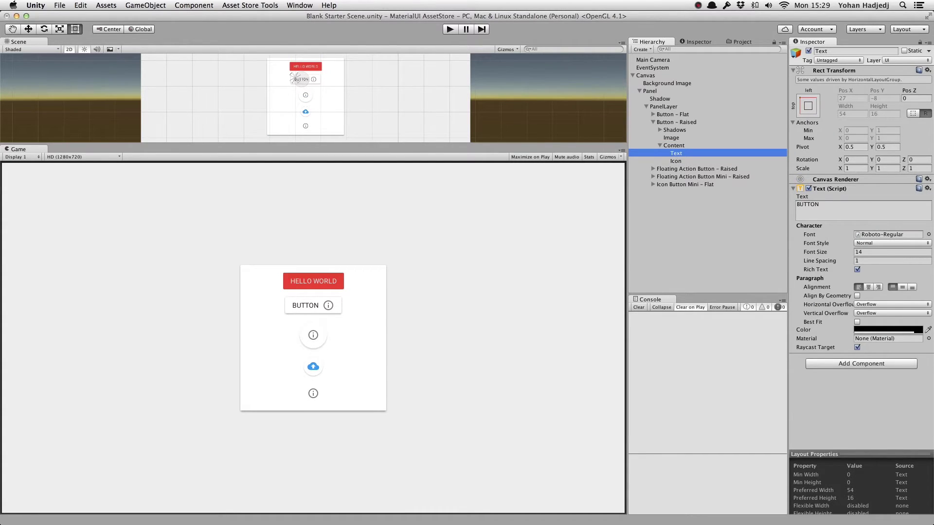
Set the raised button's content padding to 60 for width and 28 for height
left_click(295, 78)
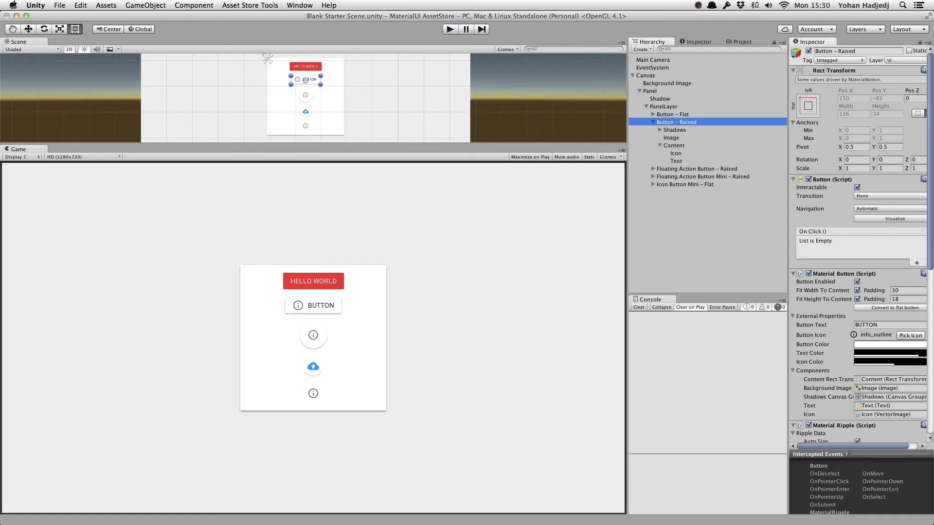
left_click(895, 290)
type("60")
key("Tab")
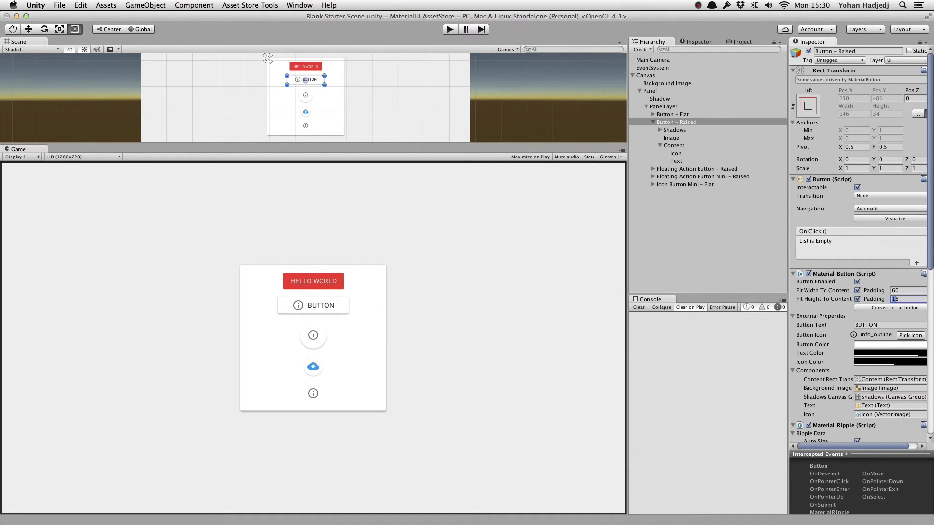
key("BackSpace")
type("1")
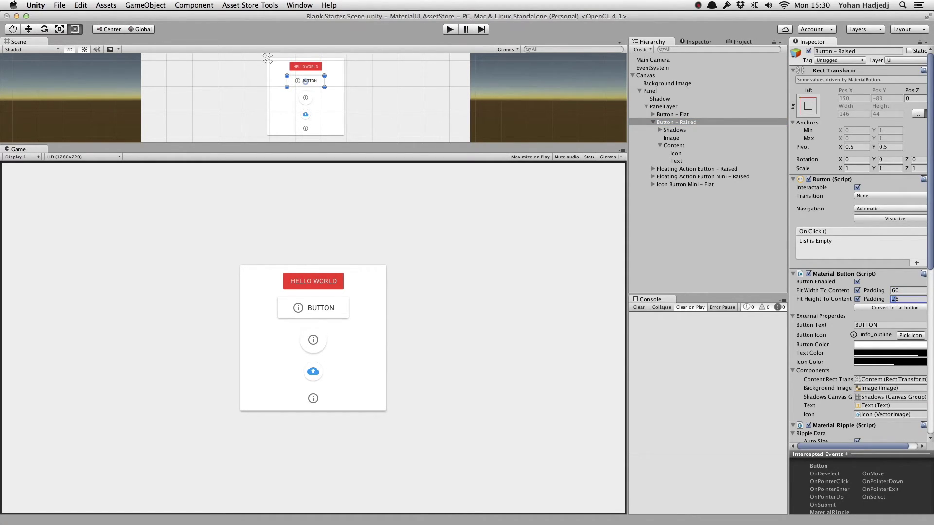
Turn off fitting the width to content for the raised button
left_click(857, 290)
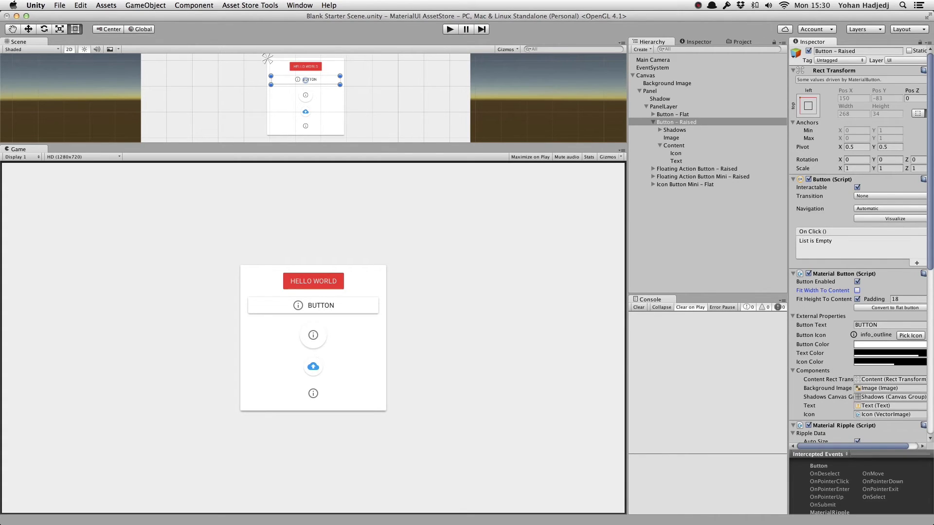
Set the ripple color of the flat HELLO WORLD button to white
left_click(306, 66)
scroll(858, 243, "down", 6)
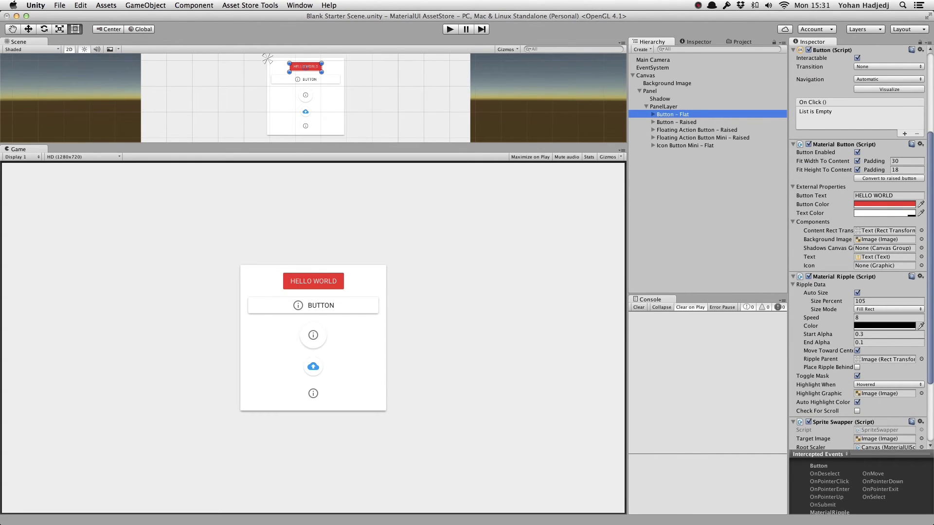
left_click(883, 326)
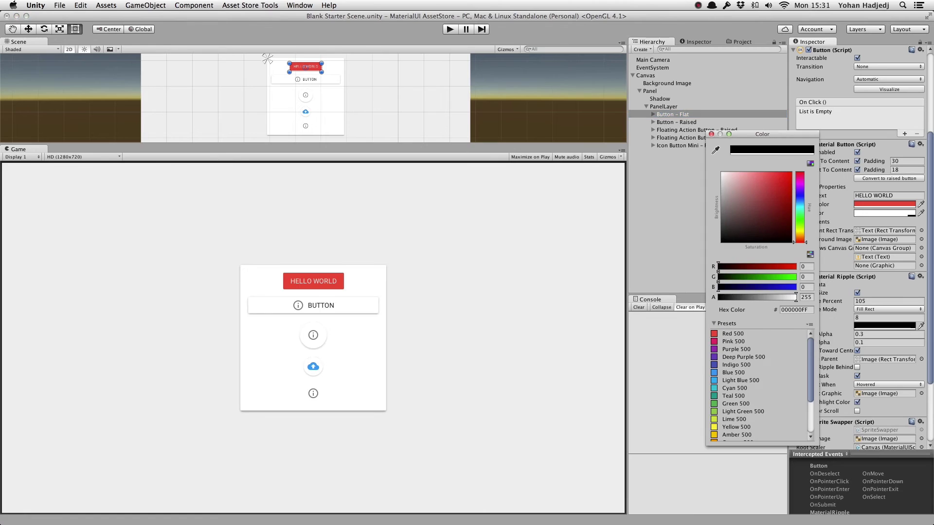
left_click_drag(728, 207, 721, 173)
Run the scene and test the ripple effect on the HELLO WORLD button several times
left_click(450, 29)
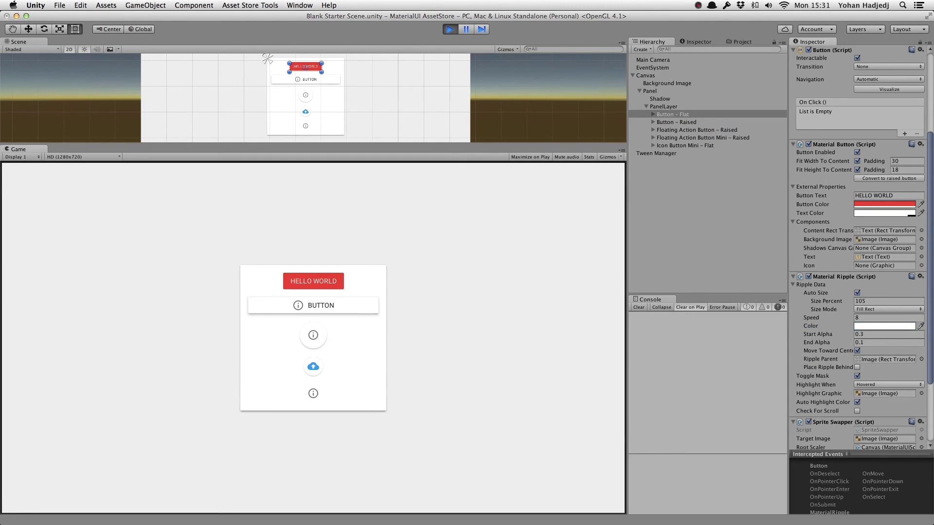
left_click(319, 281)
left_click(323, 281)
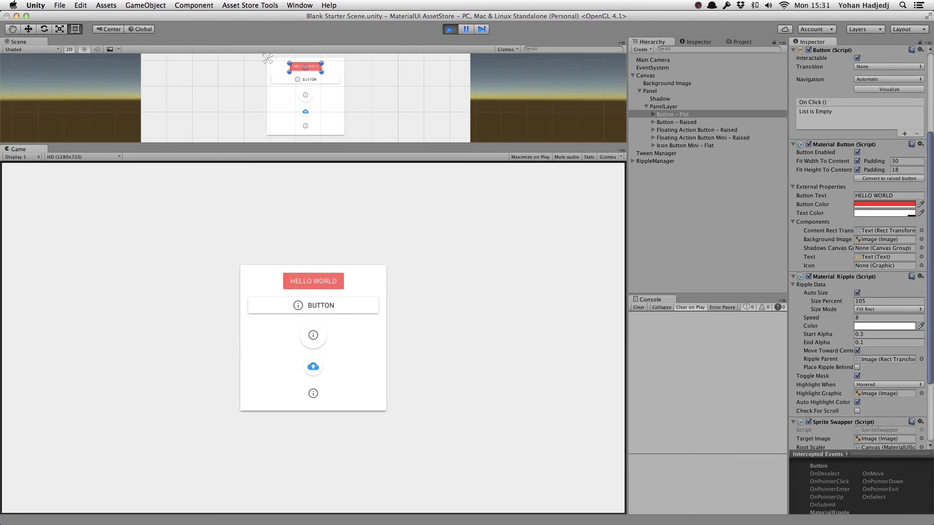
left_click(304, 282)
left_click(305, 281)
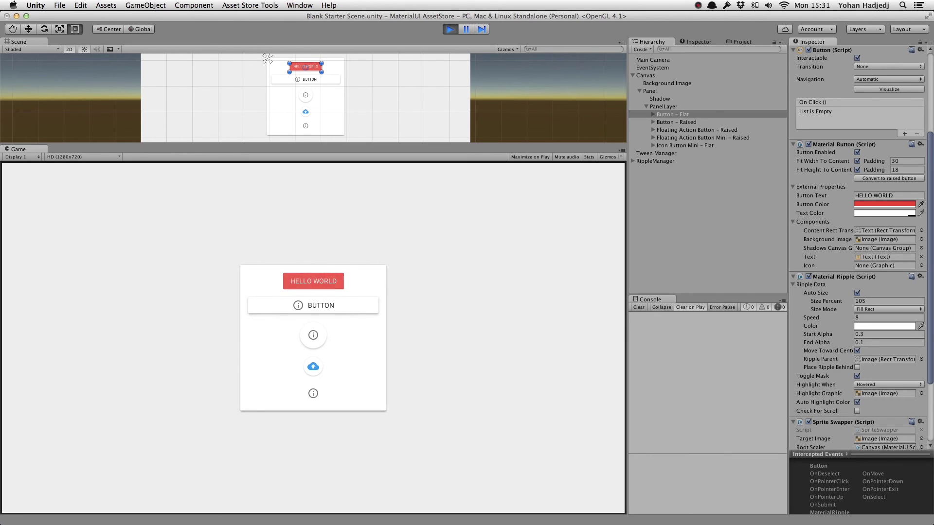